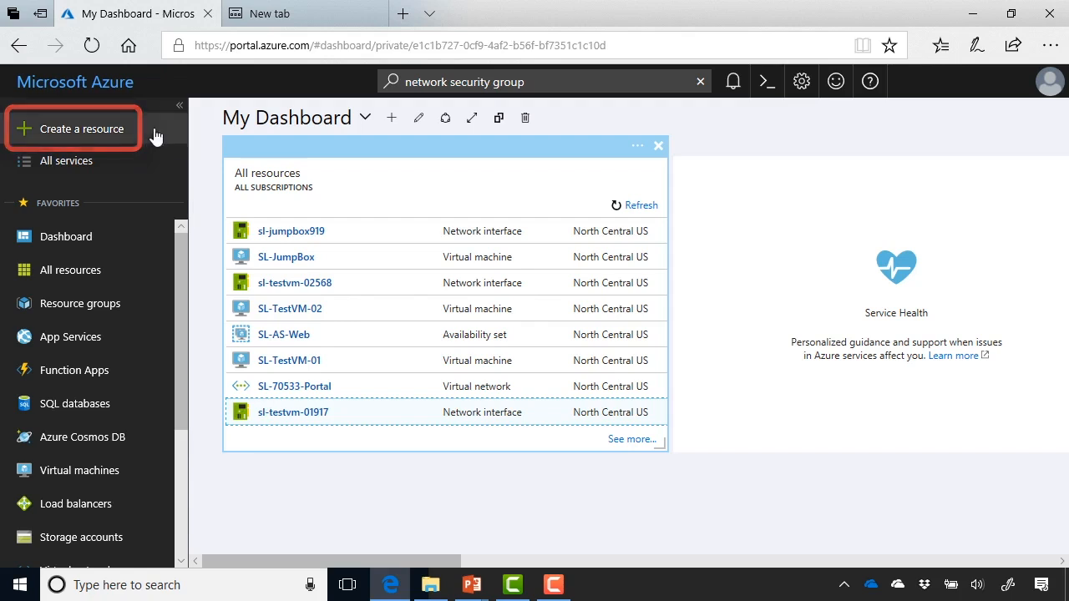
# Start creating a network security group resource from the Networking category of the Azure Marketplace
pyautogui.click(146, 131)
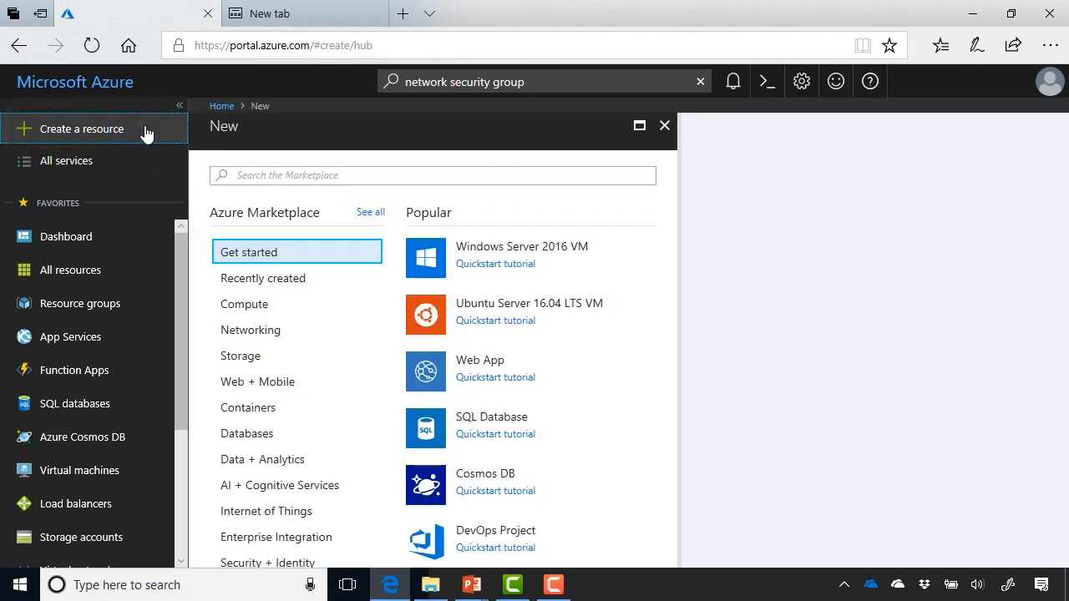
pyautogui.click(253, 330)
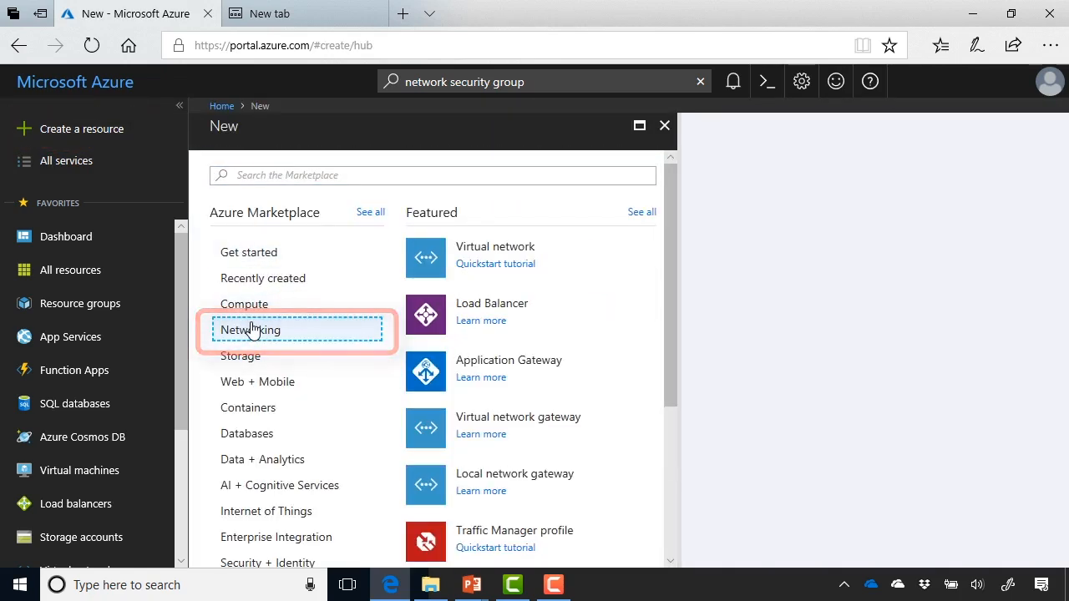
pyautogui.scroll(-5, 626, 418)
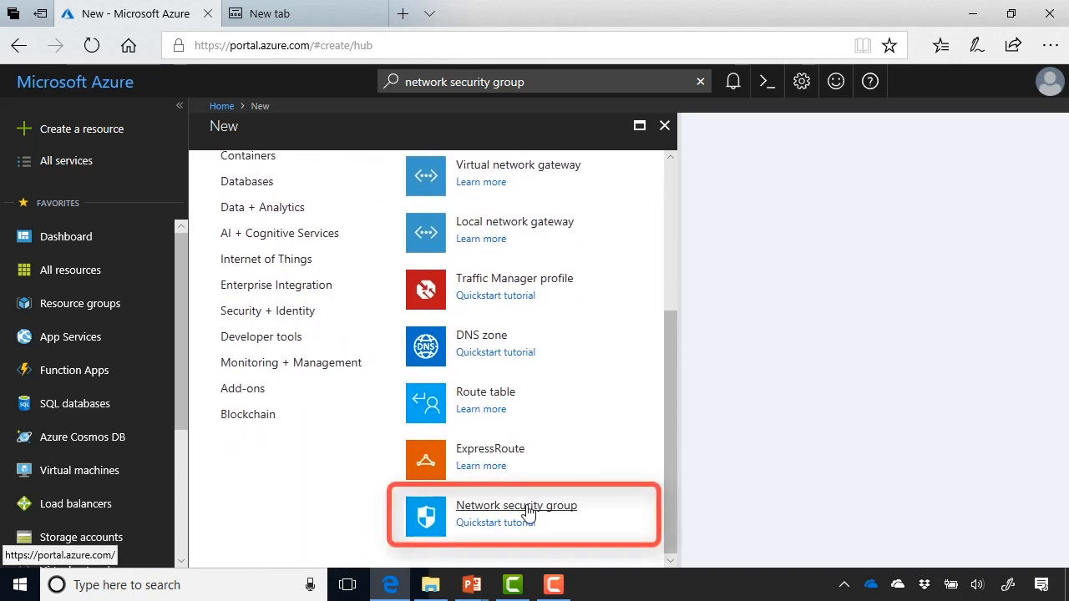
pyautogui.click(529, 507)
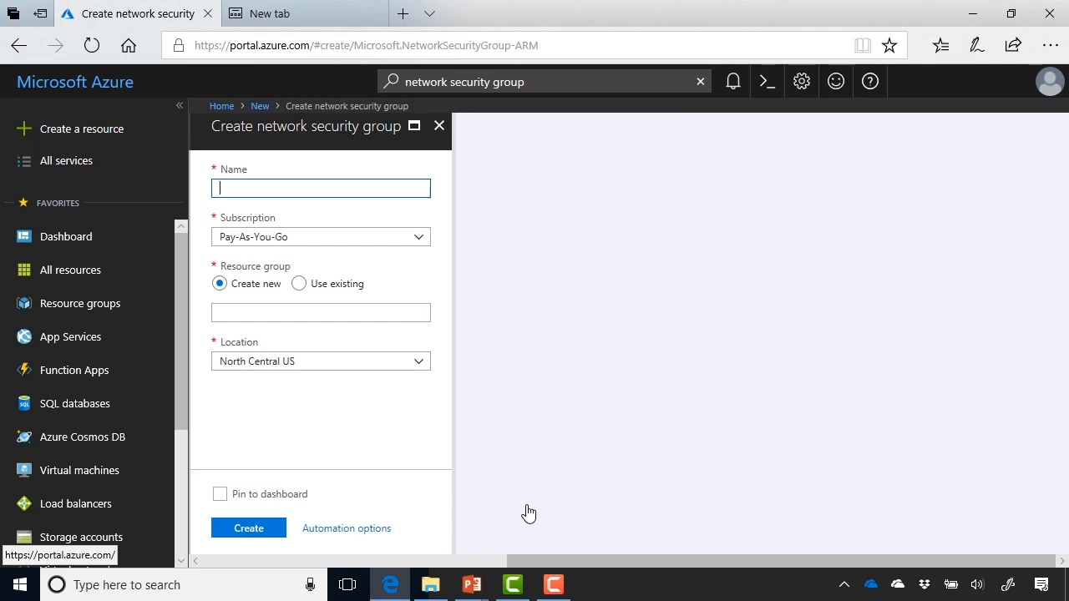
# Name the network security group SL-NSG, assign it to the existing resource group SL-Network, and create it
pyautogui.write('SL-')
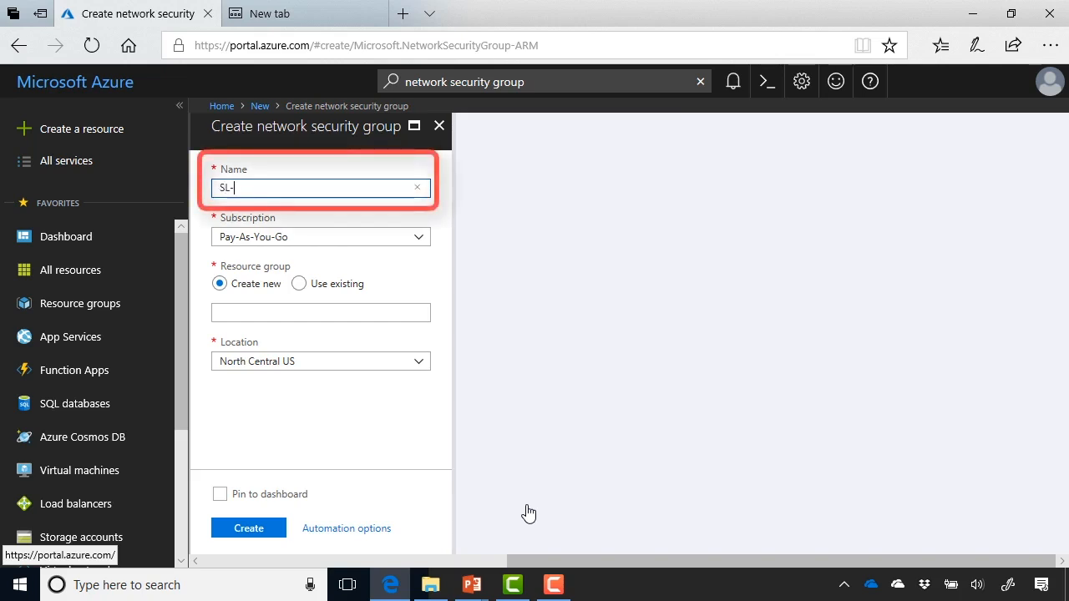
pyautogui.write('NSG')
pyautogui.press('Tab')
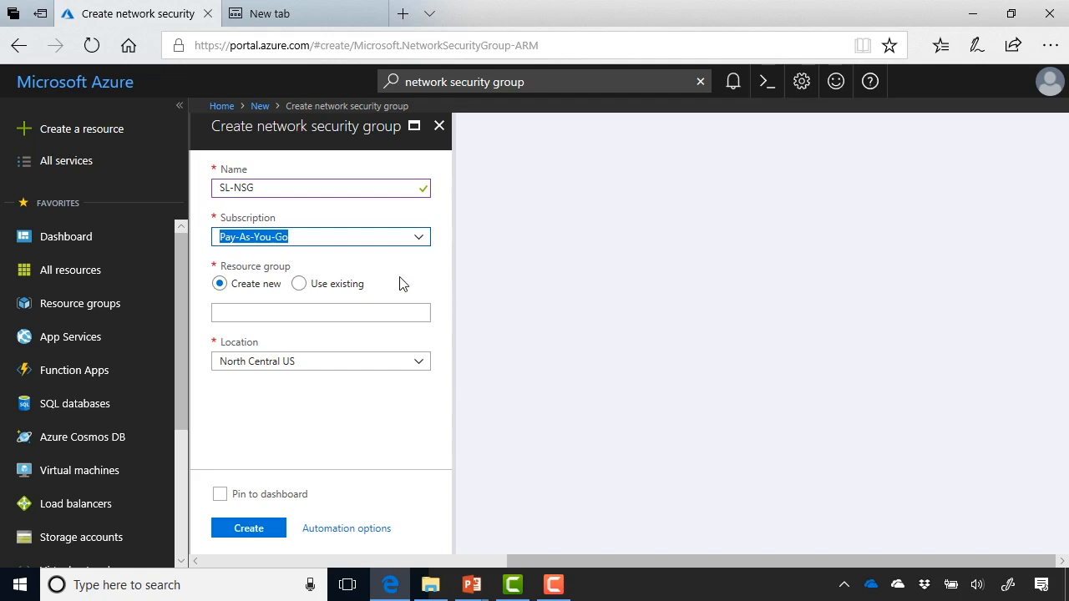
pyautogui.click(326, 284)
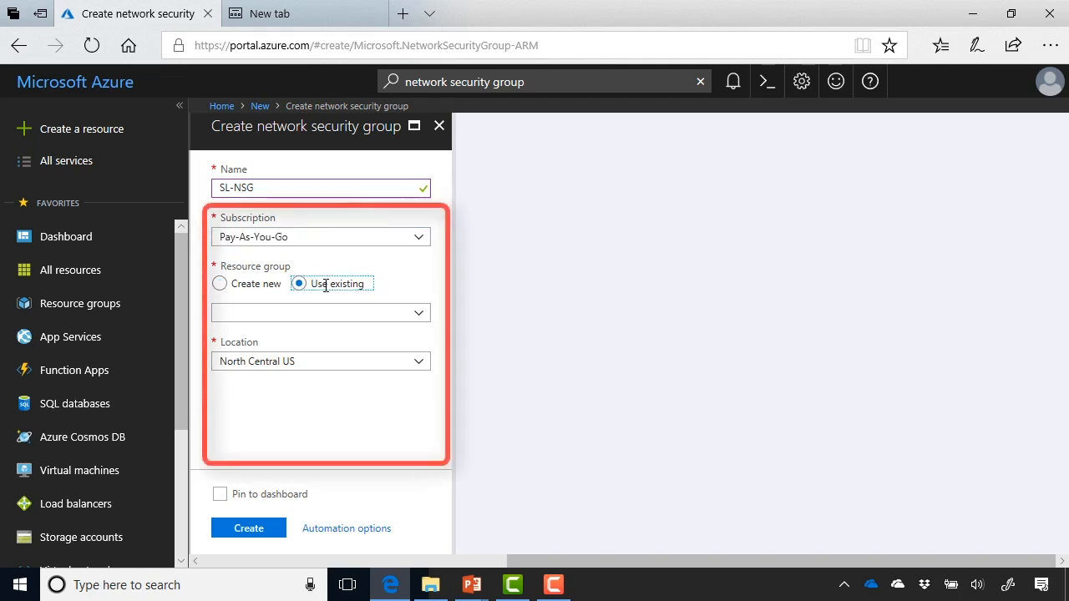
pyautogui.click(390, 313)
pyautogui.click(267, 417)
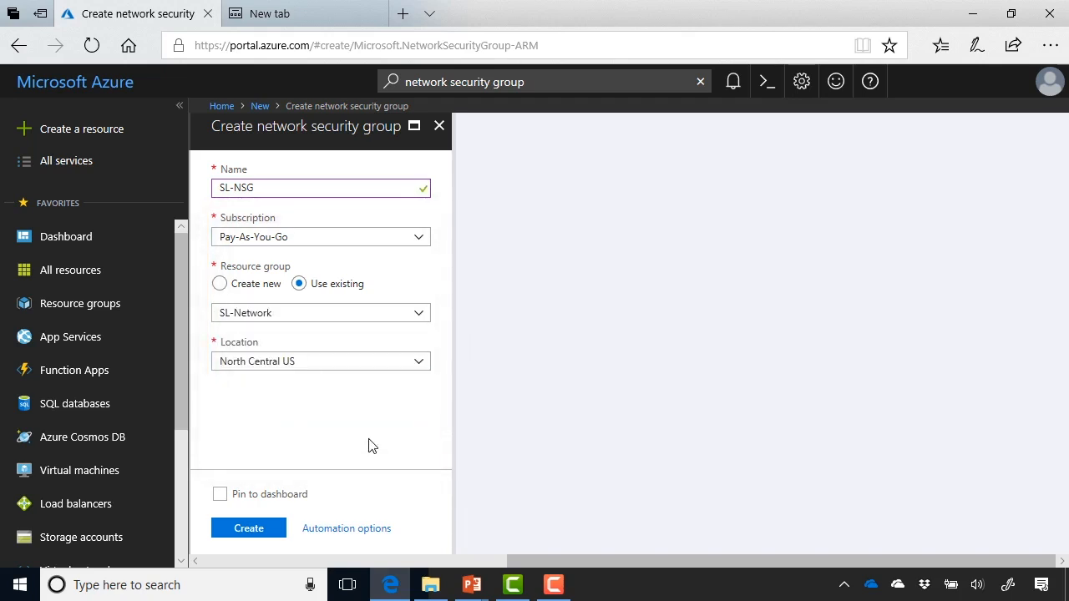
pyautogui.click(267, 530)
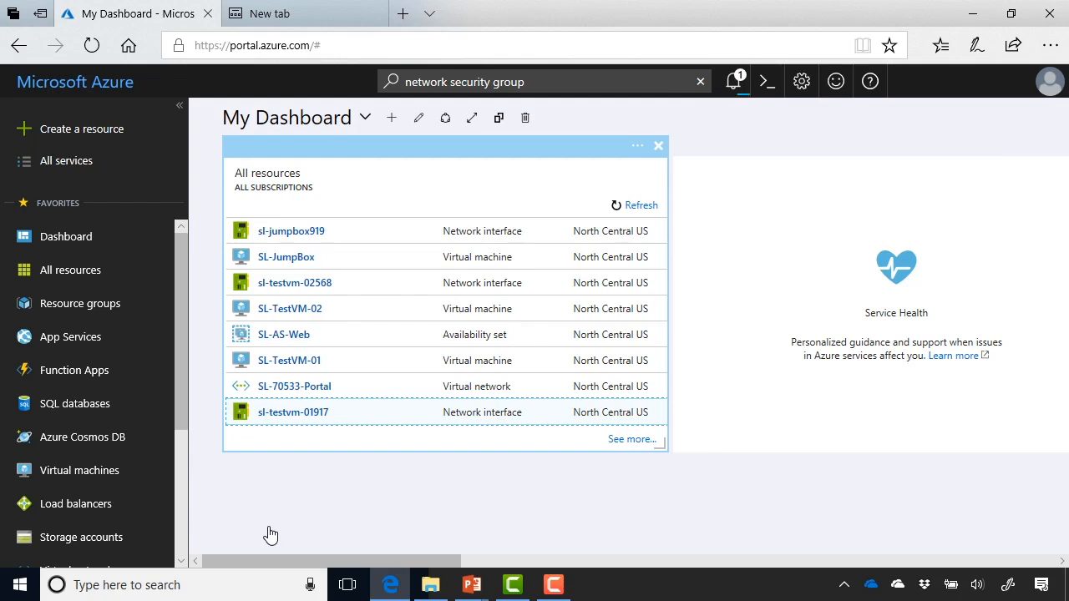
# Open the SL-NSG network security group and start a new inbound security rule for it
pyautogui.click(806, 209)
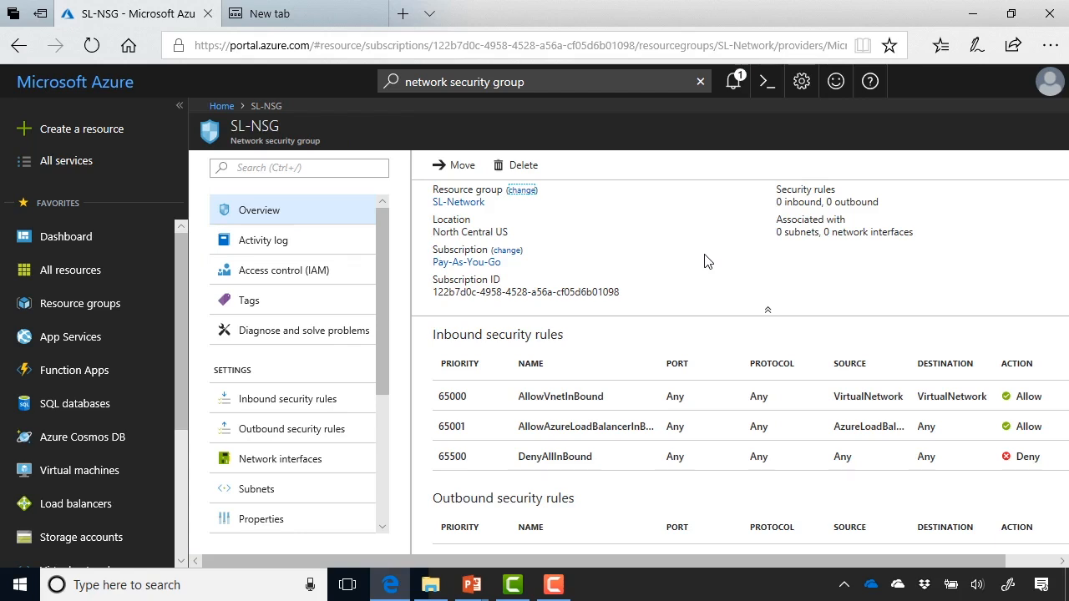
pyautogui.scroll(-2, 704, 262)
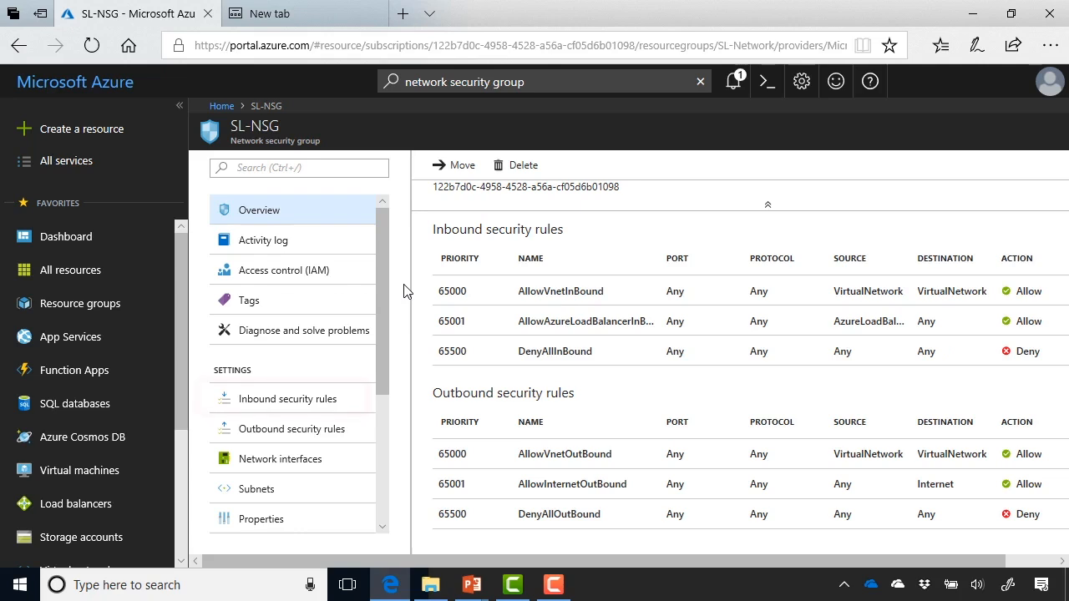
pyautogui.click(343, 401)
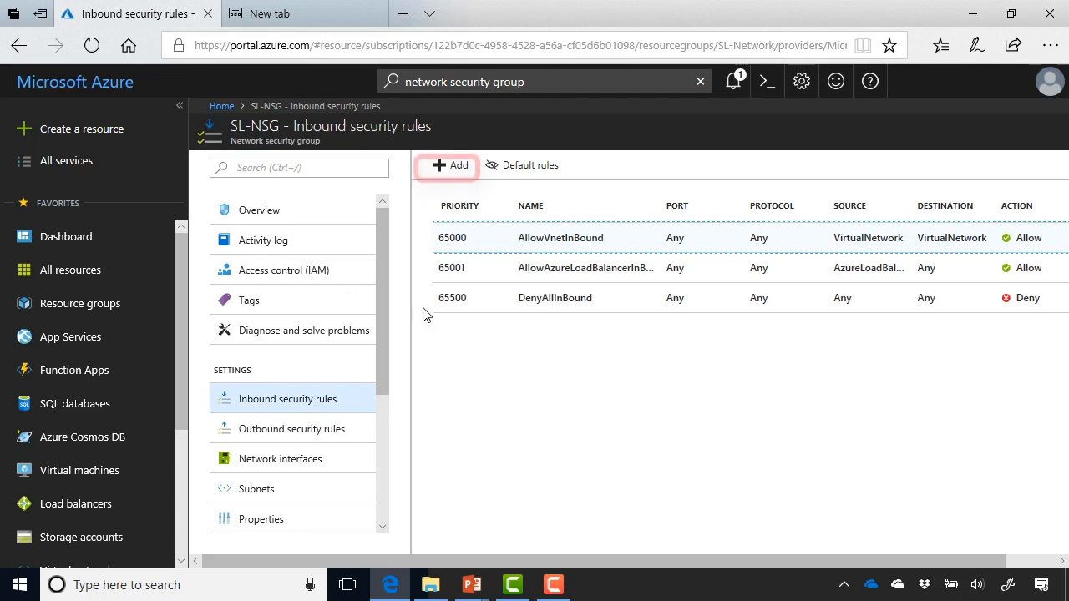
pyautogui.click(450, 172)
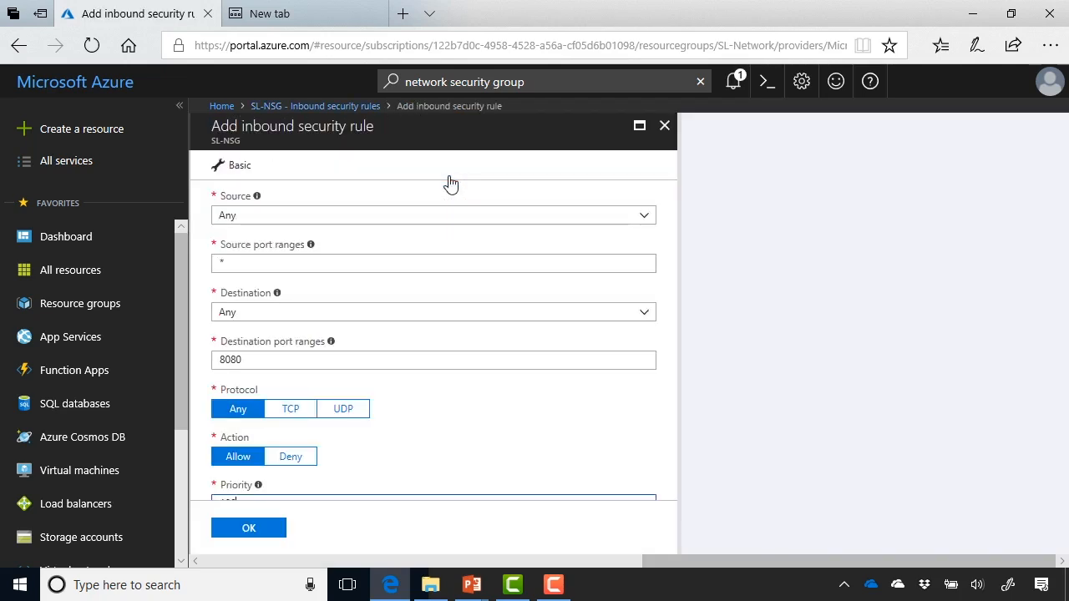
# Try Service Tag as the inbound rule's source, view the available service tags, and set the source back to Any
pyautogui.click(644, 219)
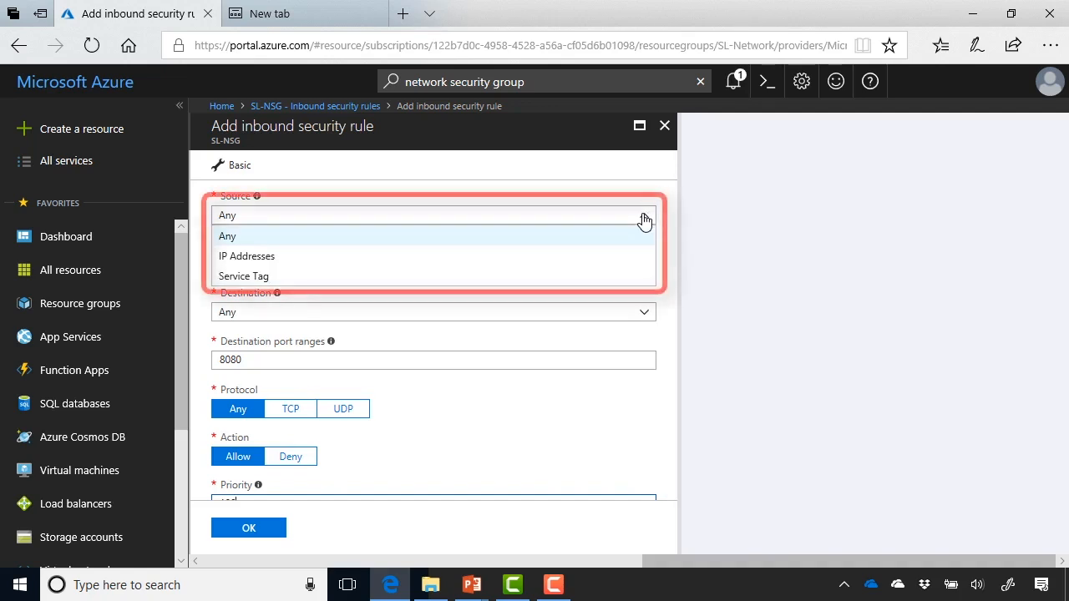
pyautogui.click(595, 276)
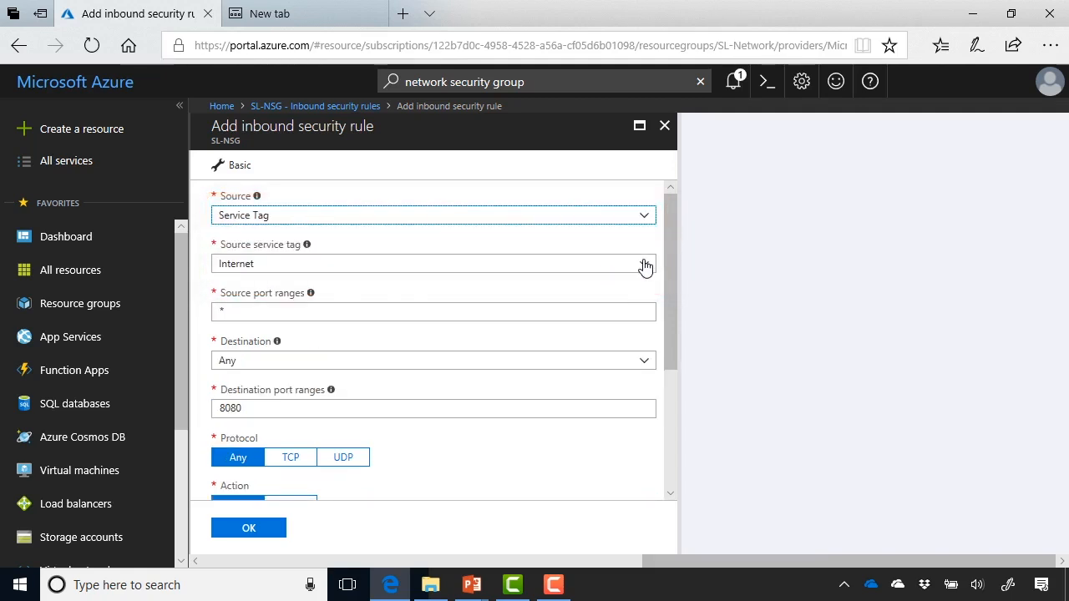
pyautogui.click(645, 266)
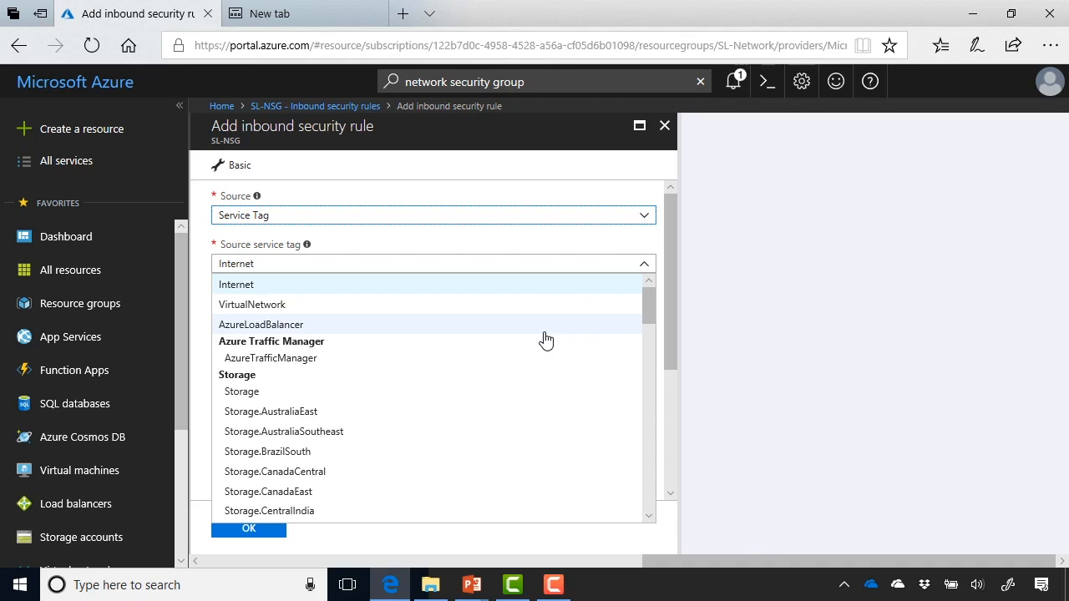
pyautogui.click(648, 270)
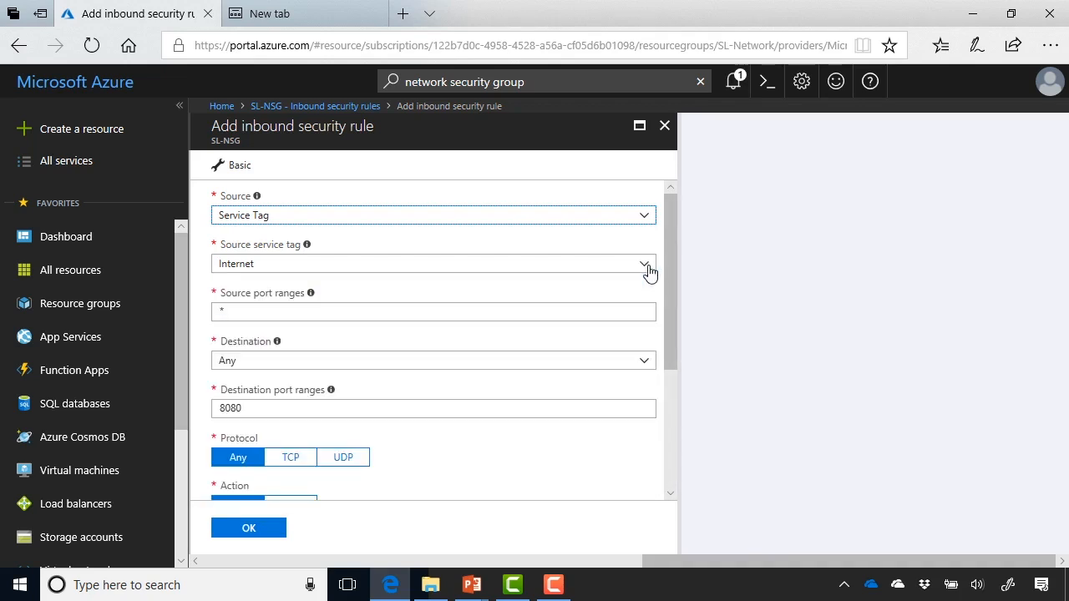
pyautogui.click(643, 217)
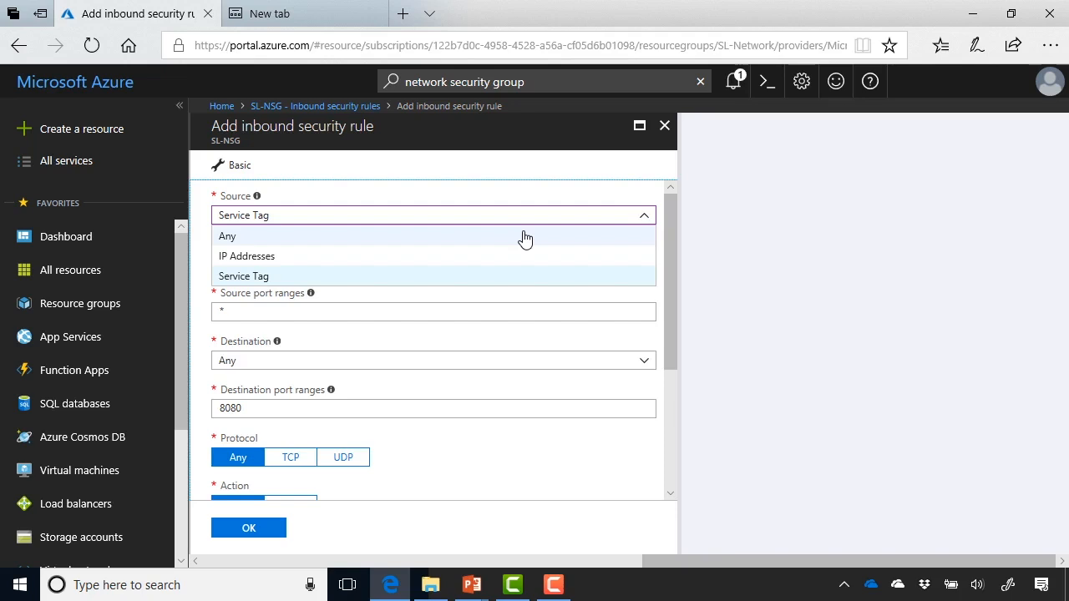
pyautogui.click(524, 238)
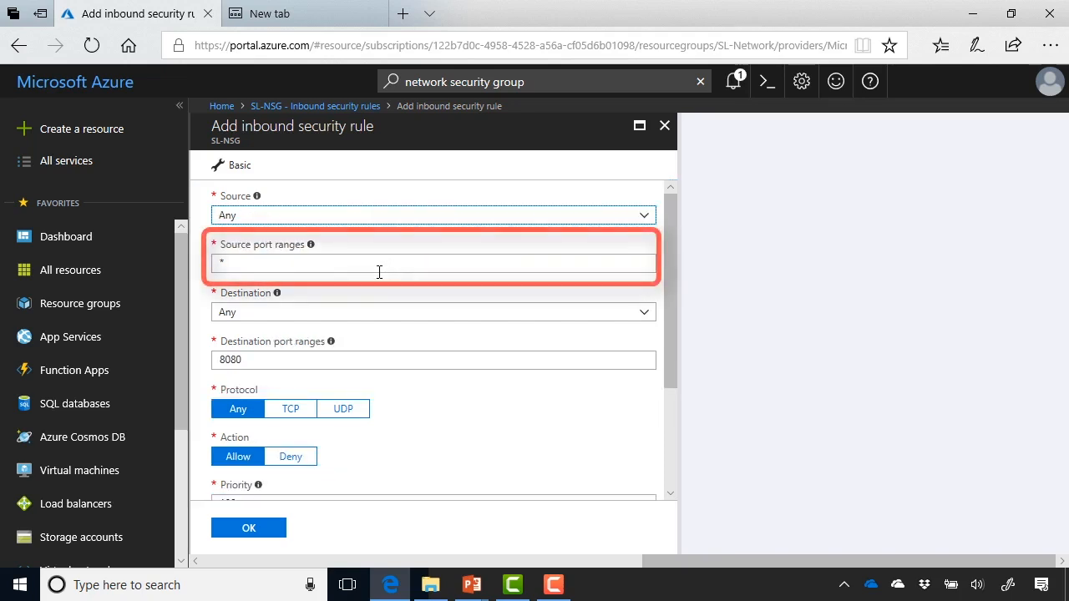
# Set the inbound rule's destination port range to 3389
pyautogui.scroll(-1, 380, 272)
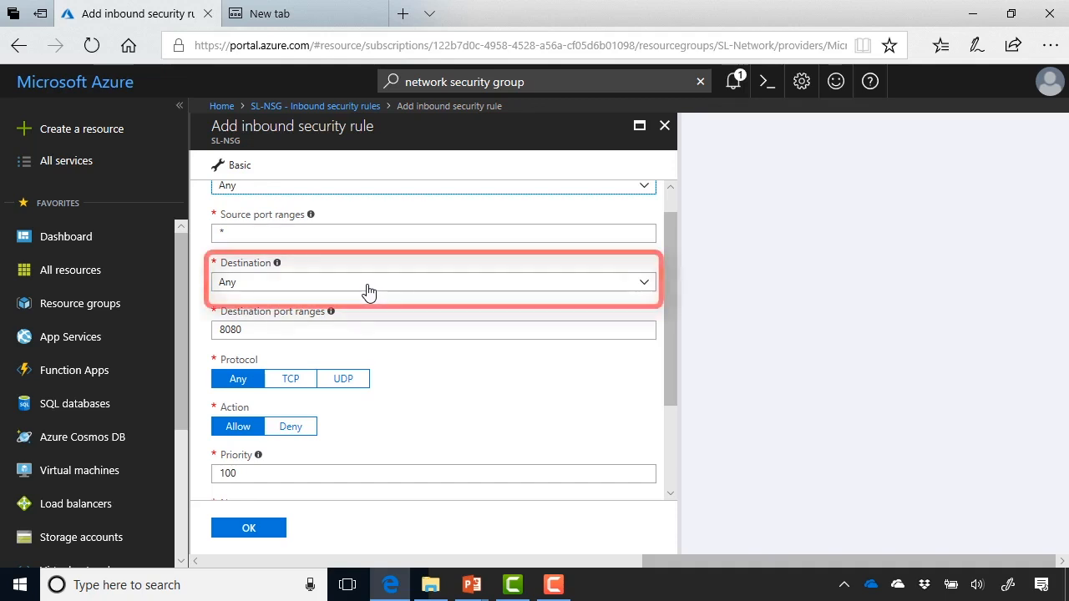
pyautogui.click(297, 329)
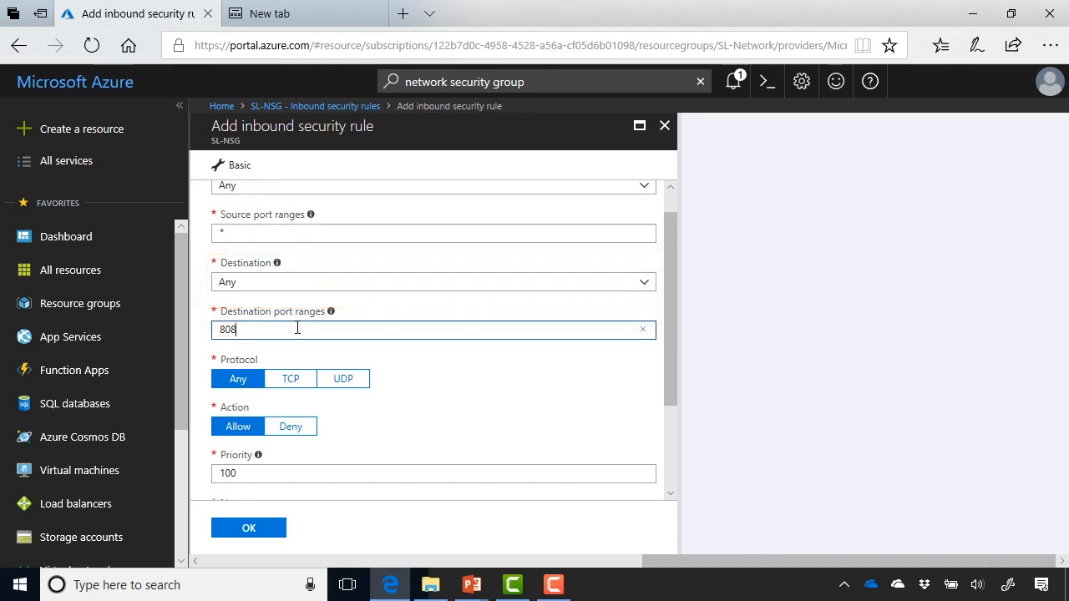
pyautogui.press('BackSpace')
pyautogui.press('BackSpace')
pyautogui.press('BackSpace')
pyautogui.write('338')
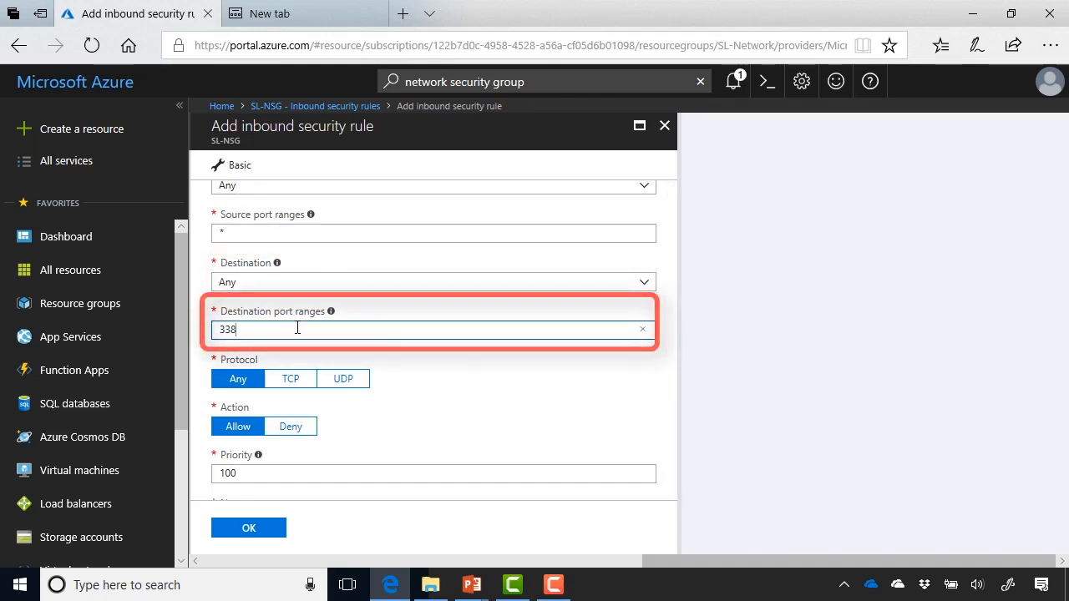
pyautogui.write('9')
# Set the inbound rule's action to Deny and add the rule to SL-NSG
pyautogui.scroll(-1, 482, 405)
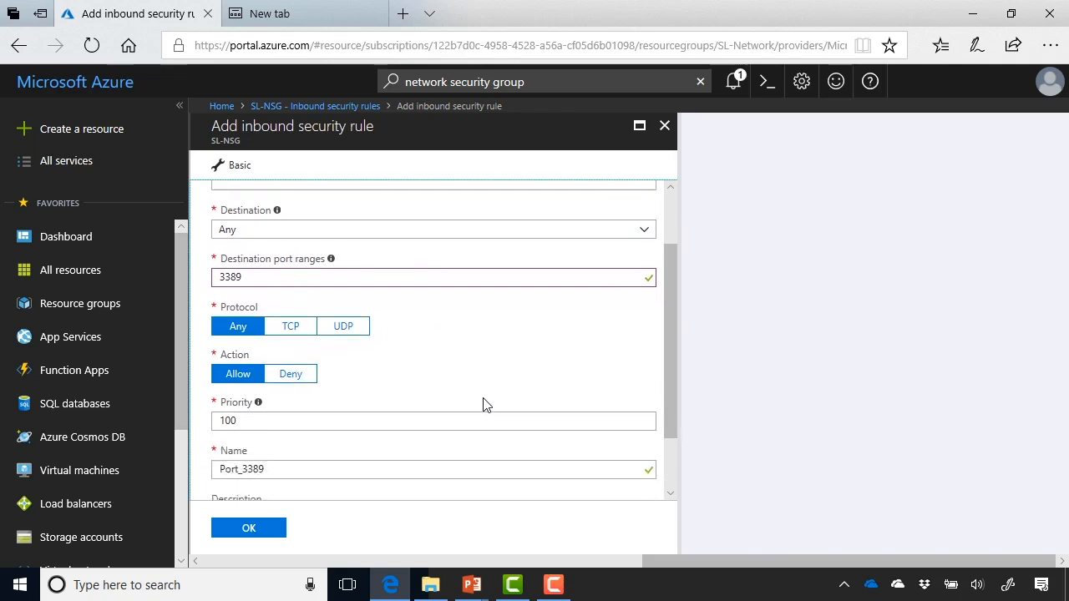
pyautogui.click(293, 349)
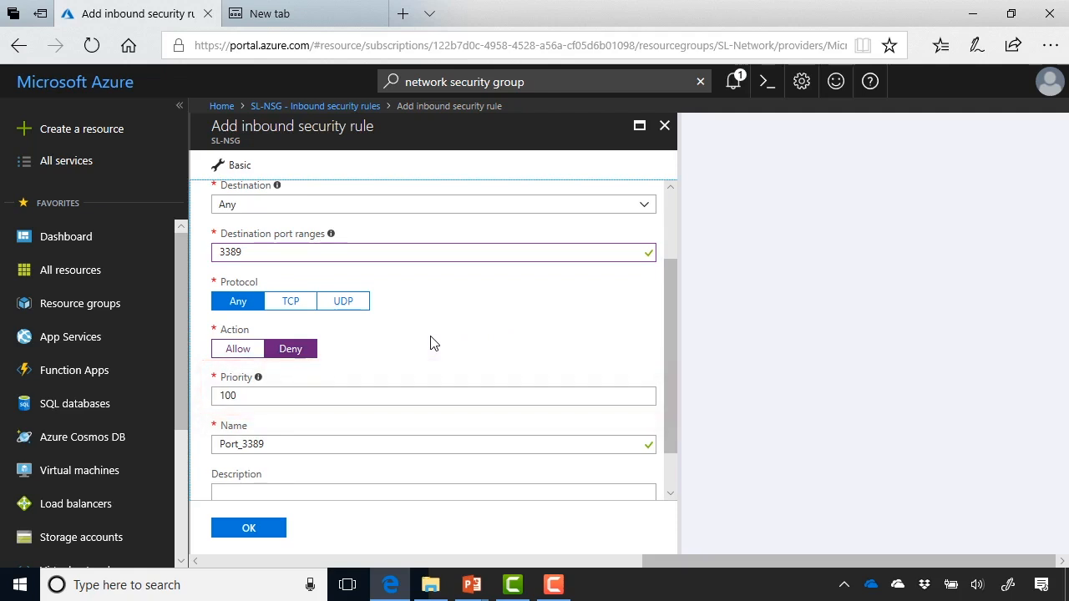
pyautogui.scroll(-1, 432, 344)
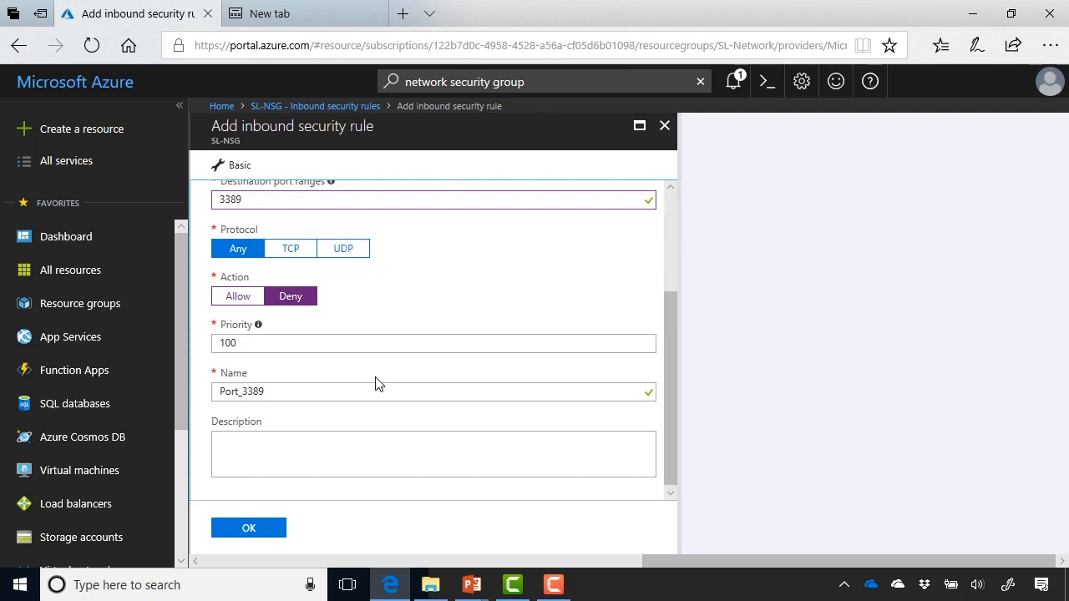
pyautogui.click(249, 528)
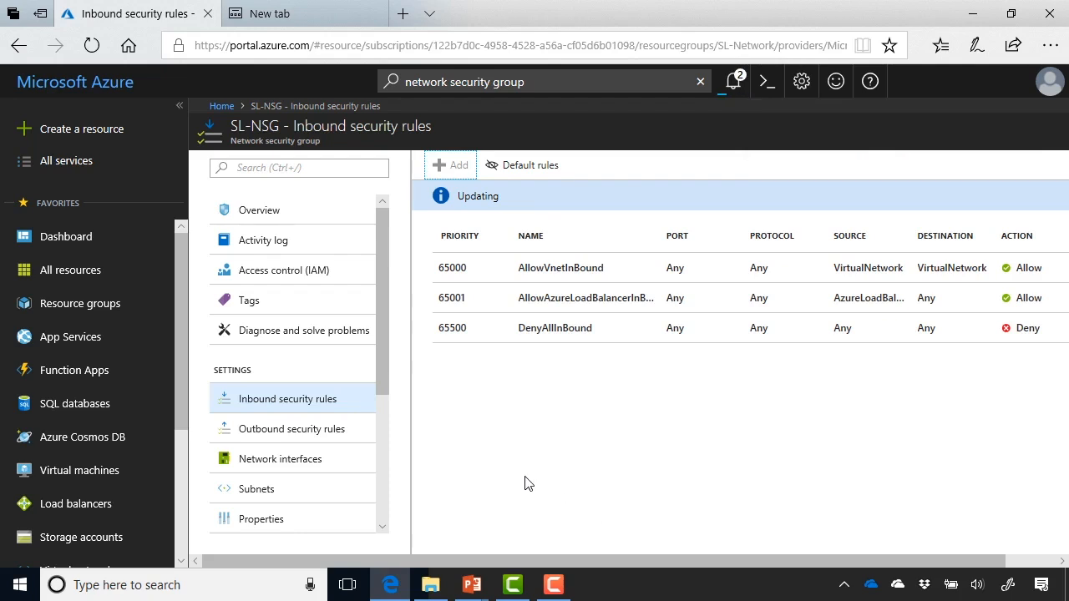
# View the network interfaces offered for association with SL-NSG without associating any of them
pyautogui.click(340, 477)
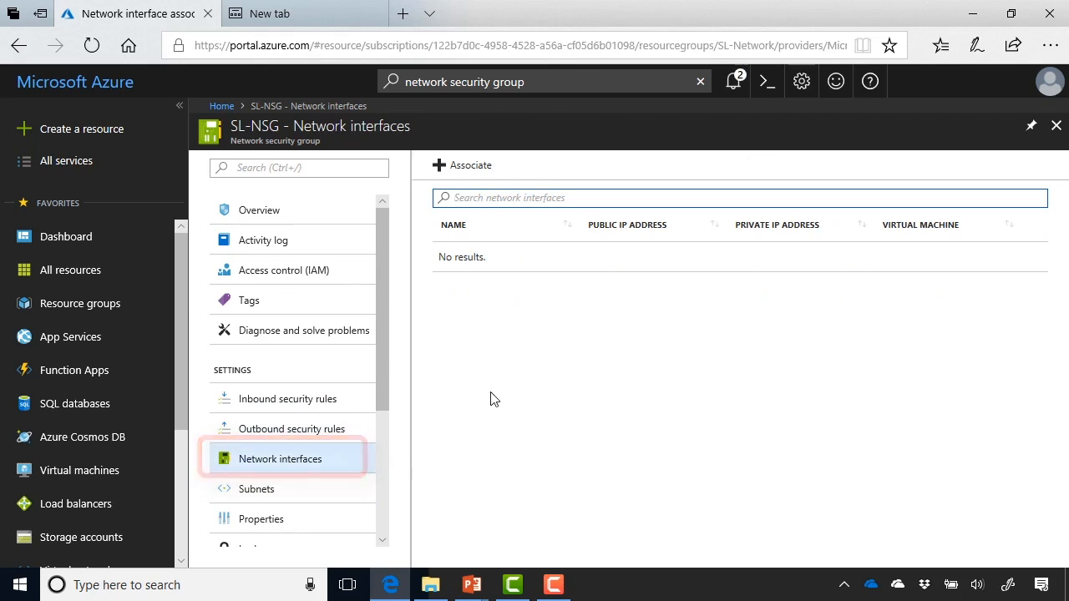
pyautogui.click(483, 174)
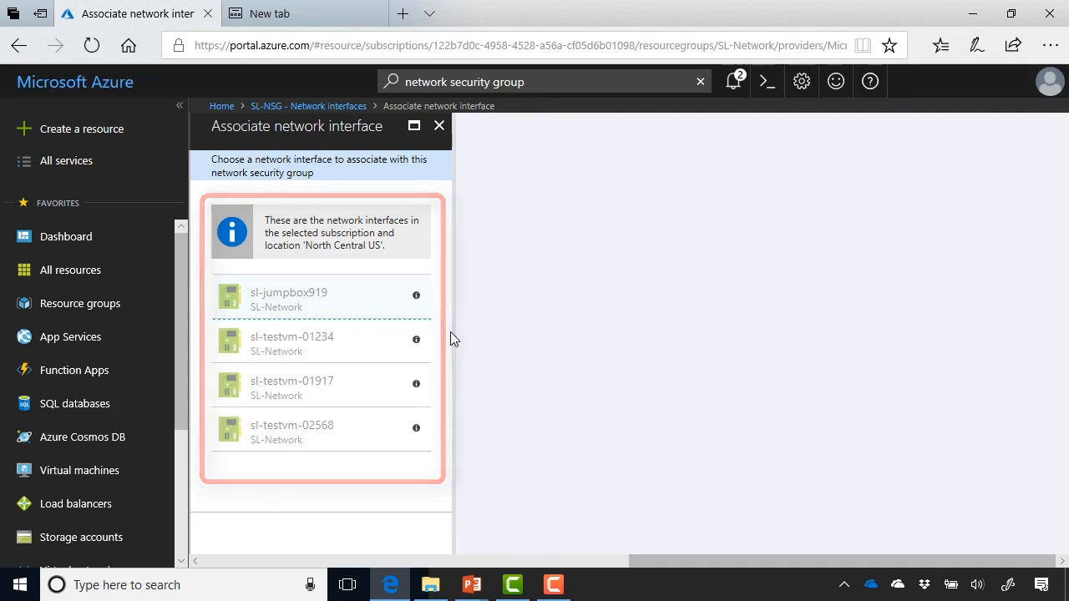
pyautogui.click(440, 127)
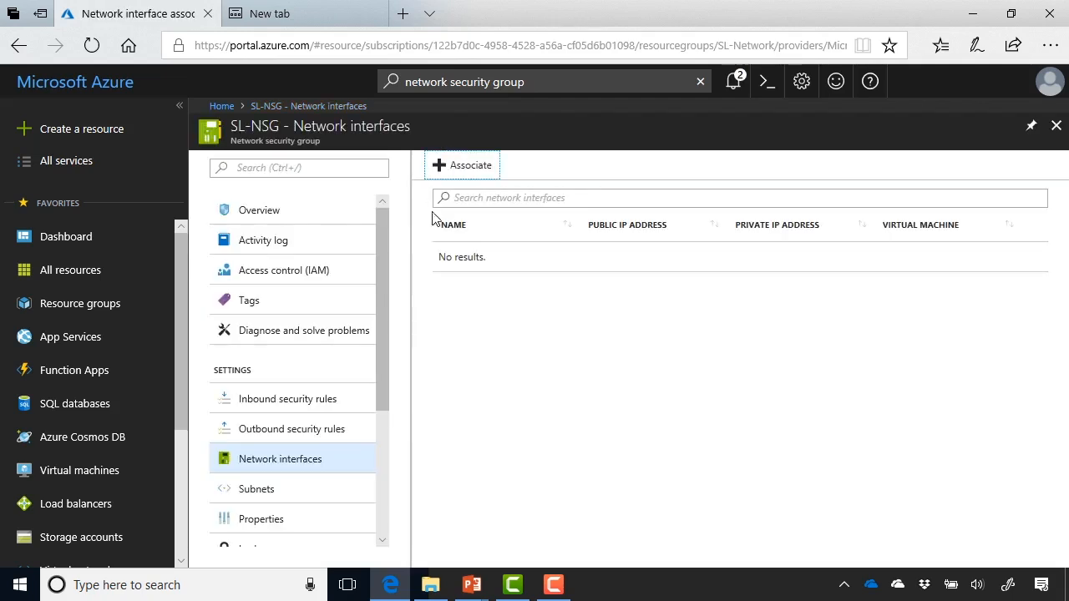
# Associate SL-NSG with the subnet SUBNET-A of the virtual network SL-70533-Portal
pyautogui.click(345, 495)
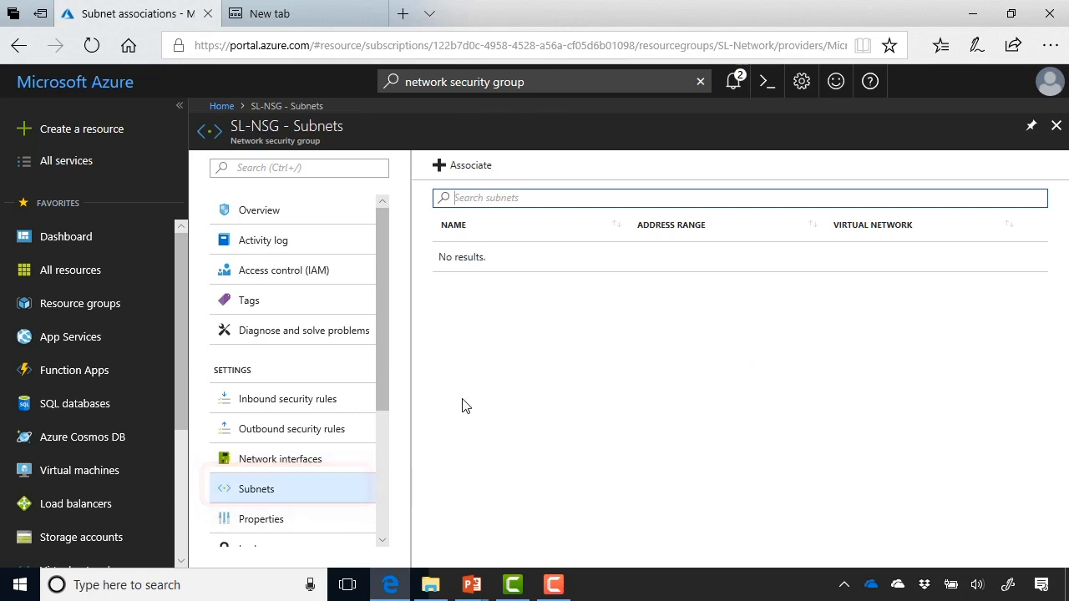
pyautogui.click(454, 170)
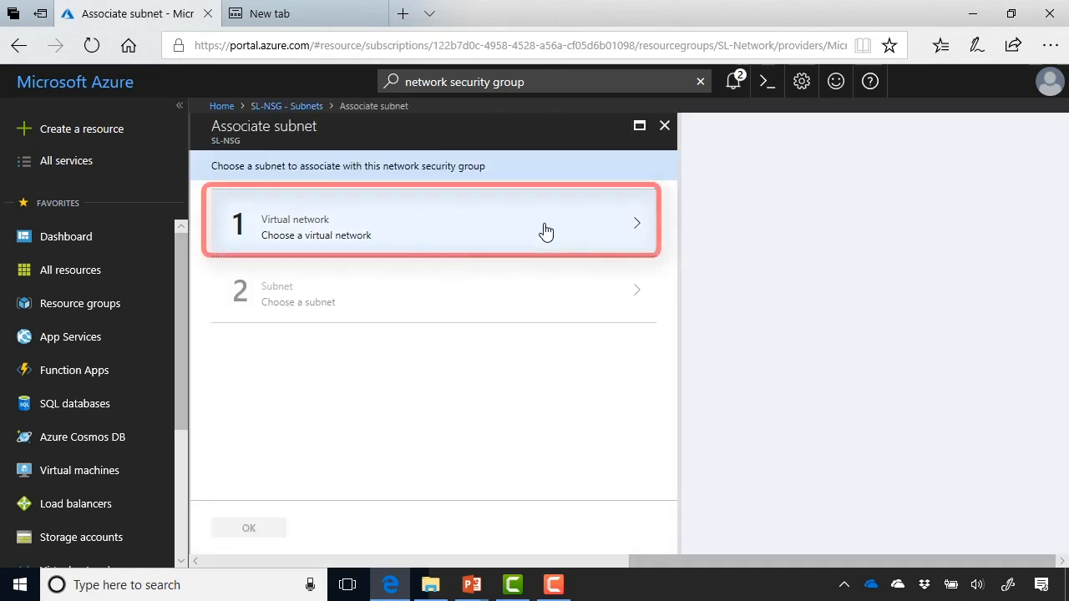
pyautogui.click(543, 231)
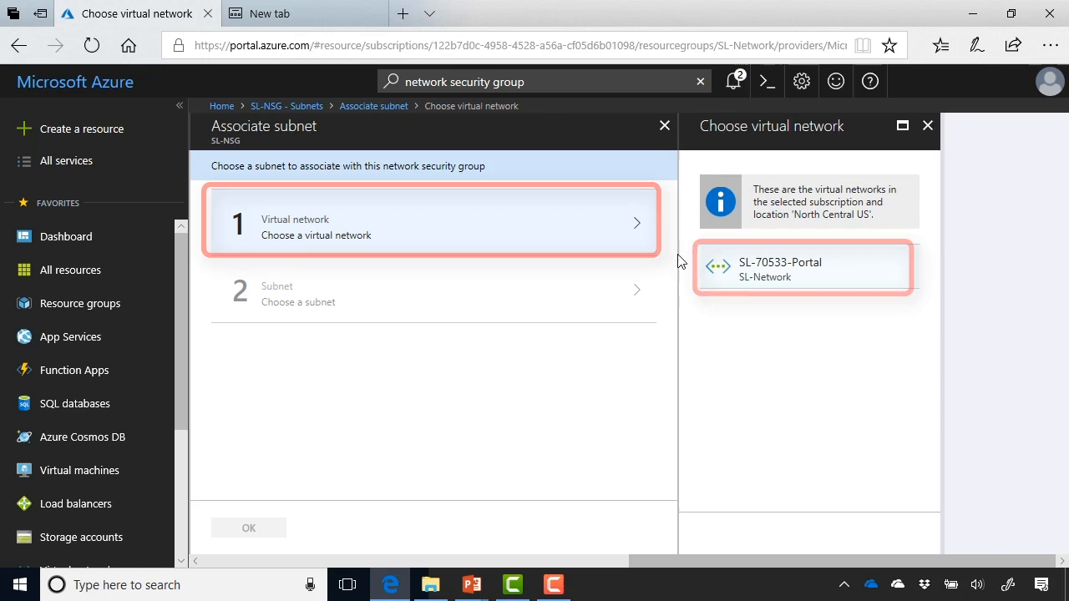
pyautogui.click(806, 274)
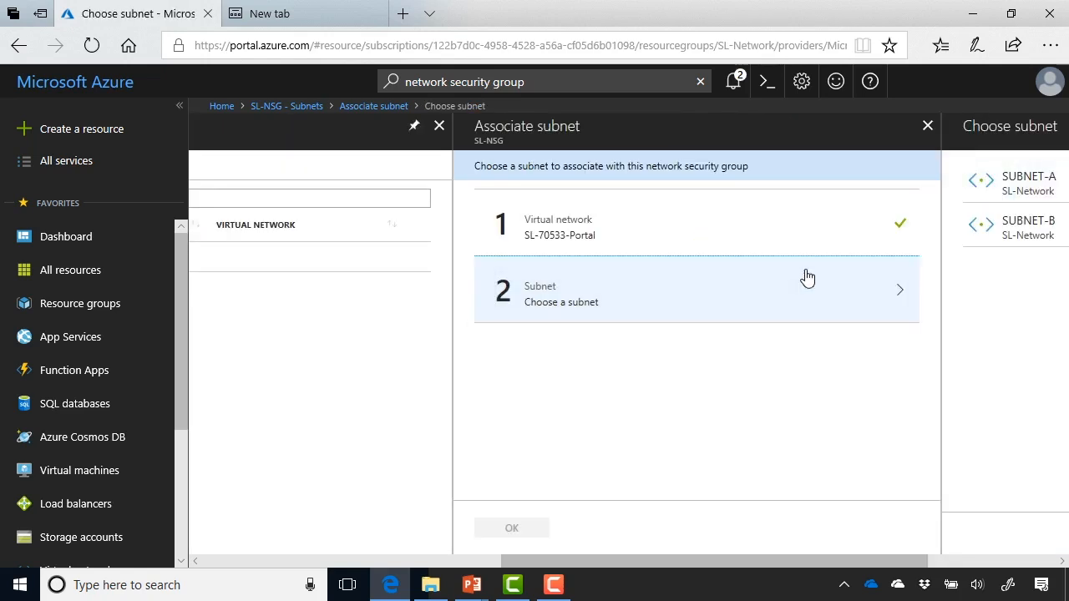
pyautogui.click(976, 192)
pyautogui.click(976, 191)
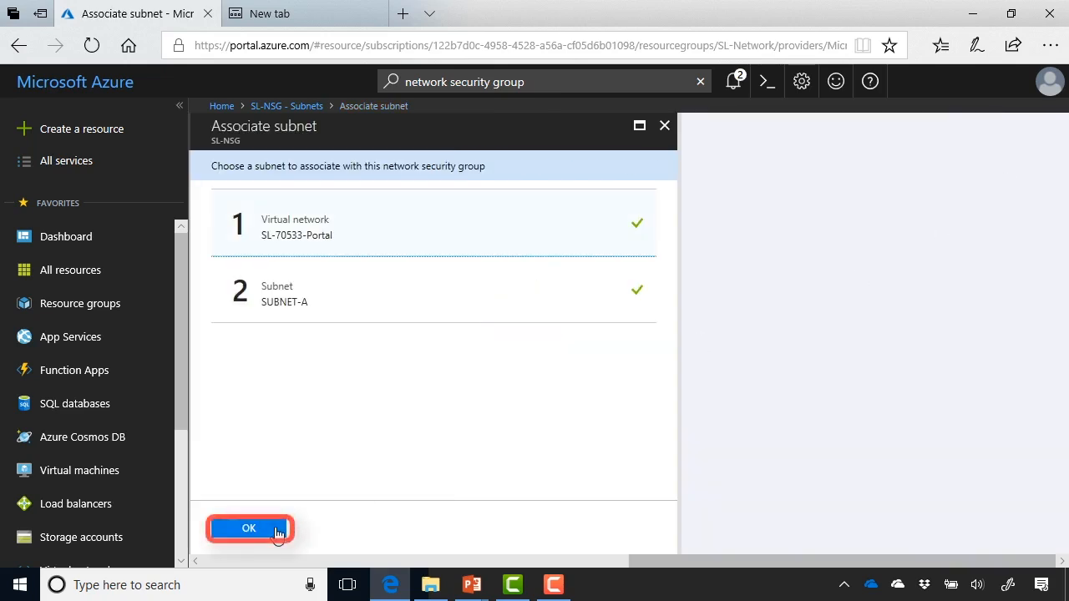
pyautogui.click(279, 527)
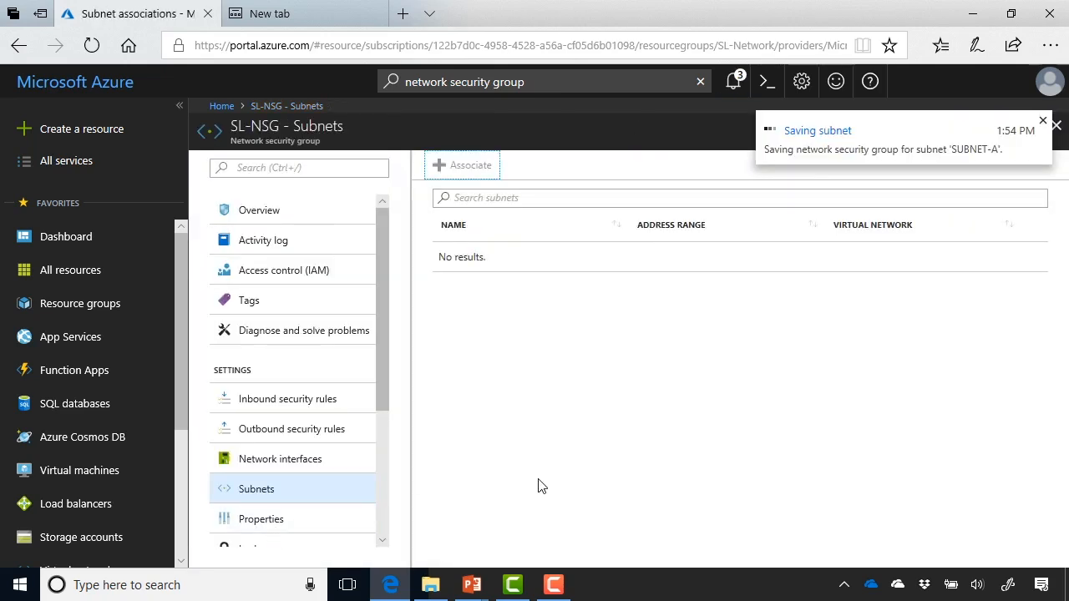